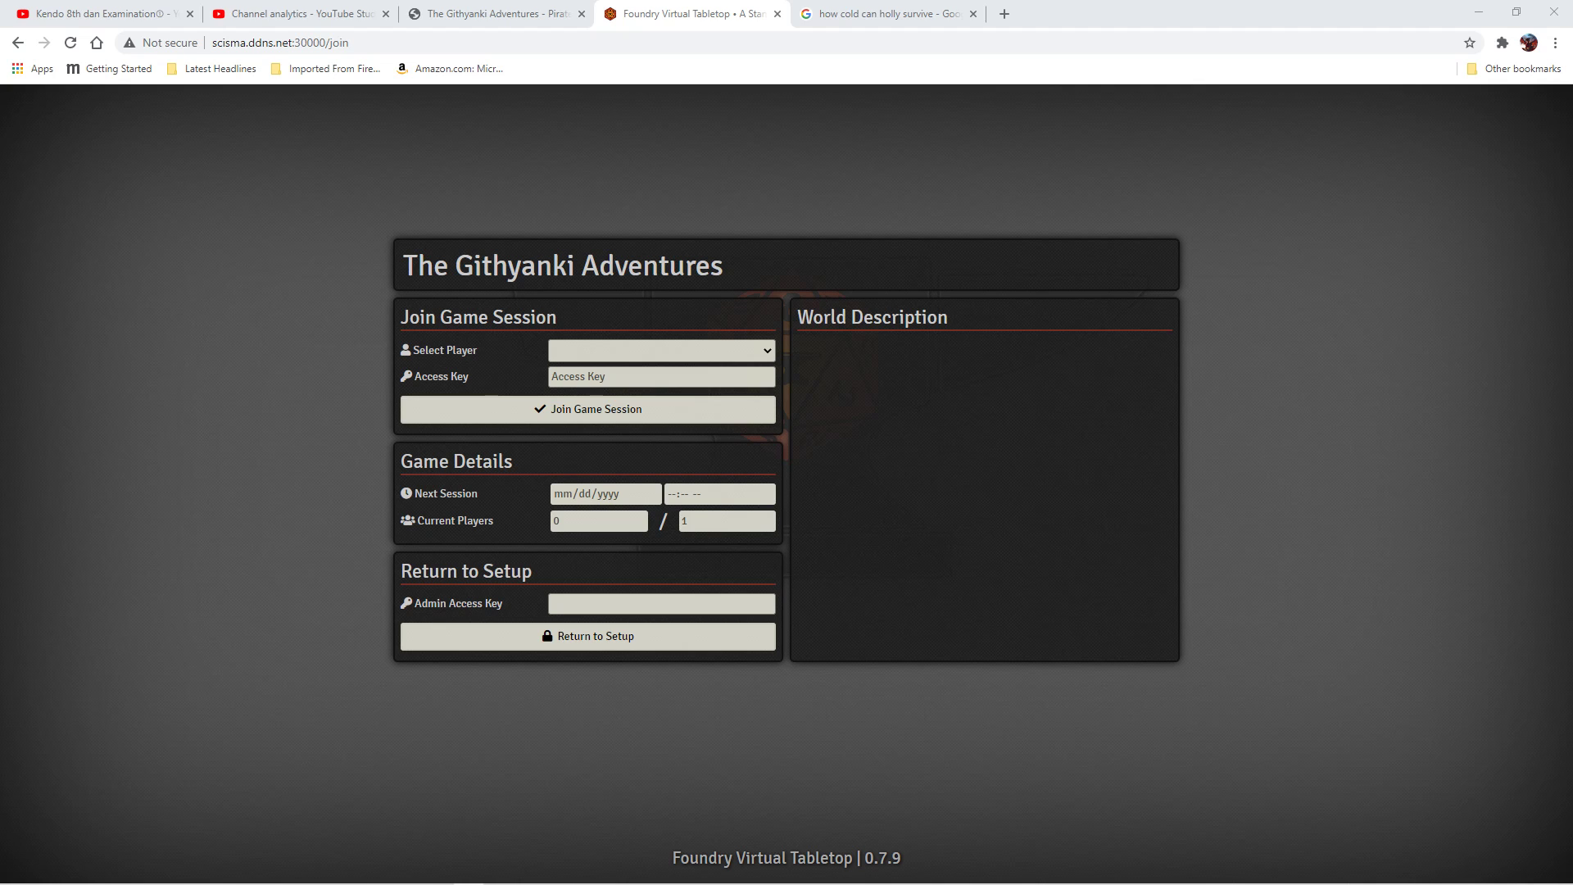
# Join the Githyanki Adventures session as Gamemaster, then bring up the Game Settings sidebar panel.
pyautogui.click(769, 352)
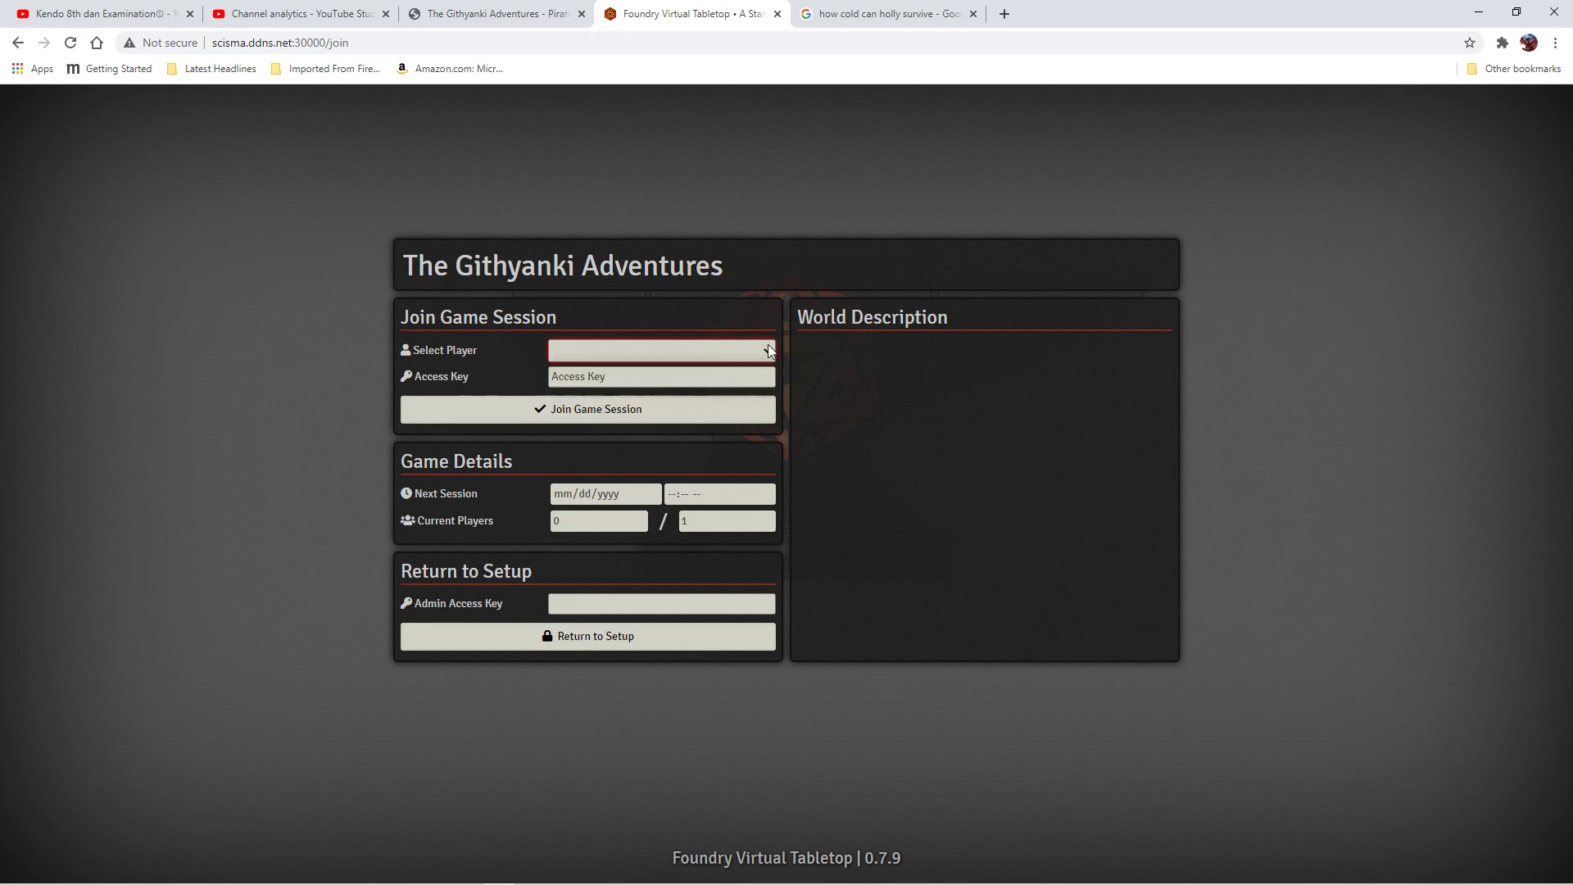
pyautogui.click(596, 366)
pyautogui.click(609, 357)
pyautogui.click(595, 383)
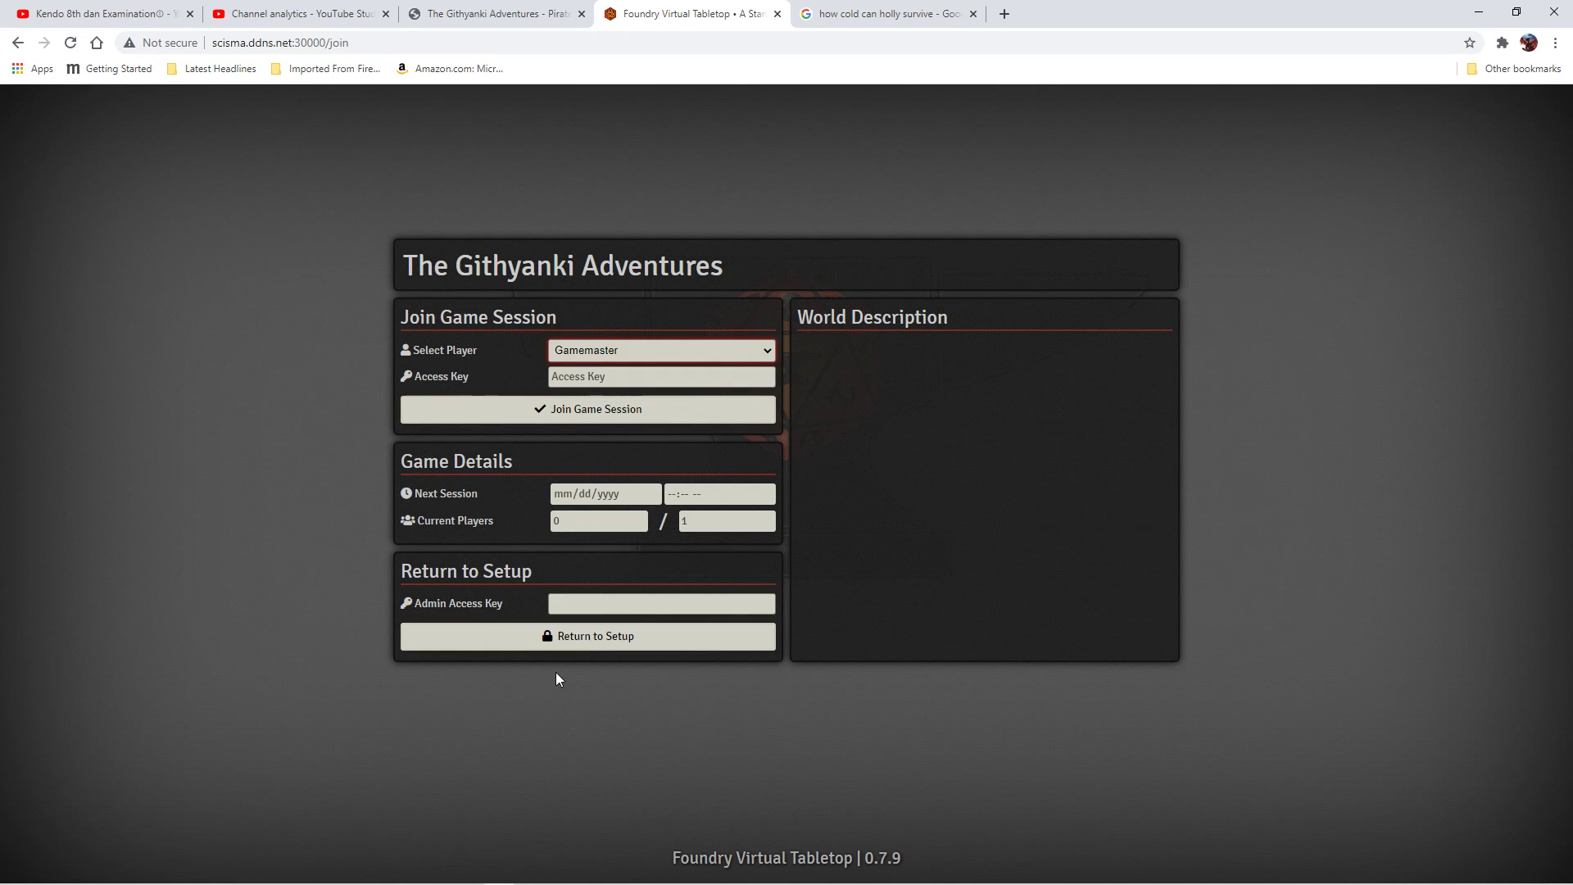
pyautogui.click(586, 641)
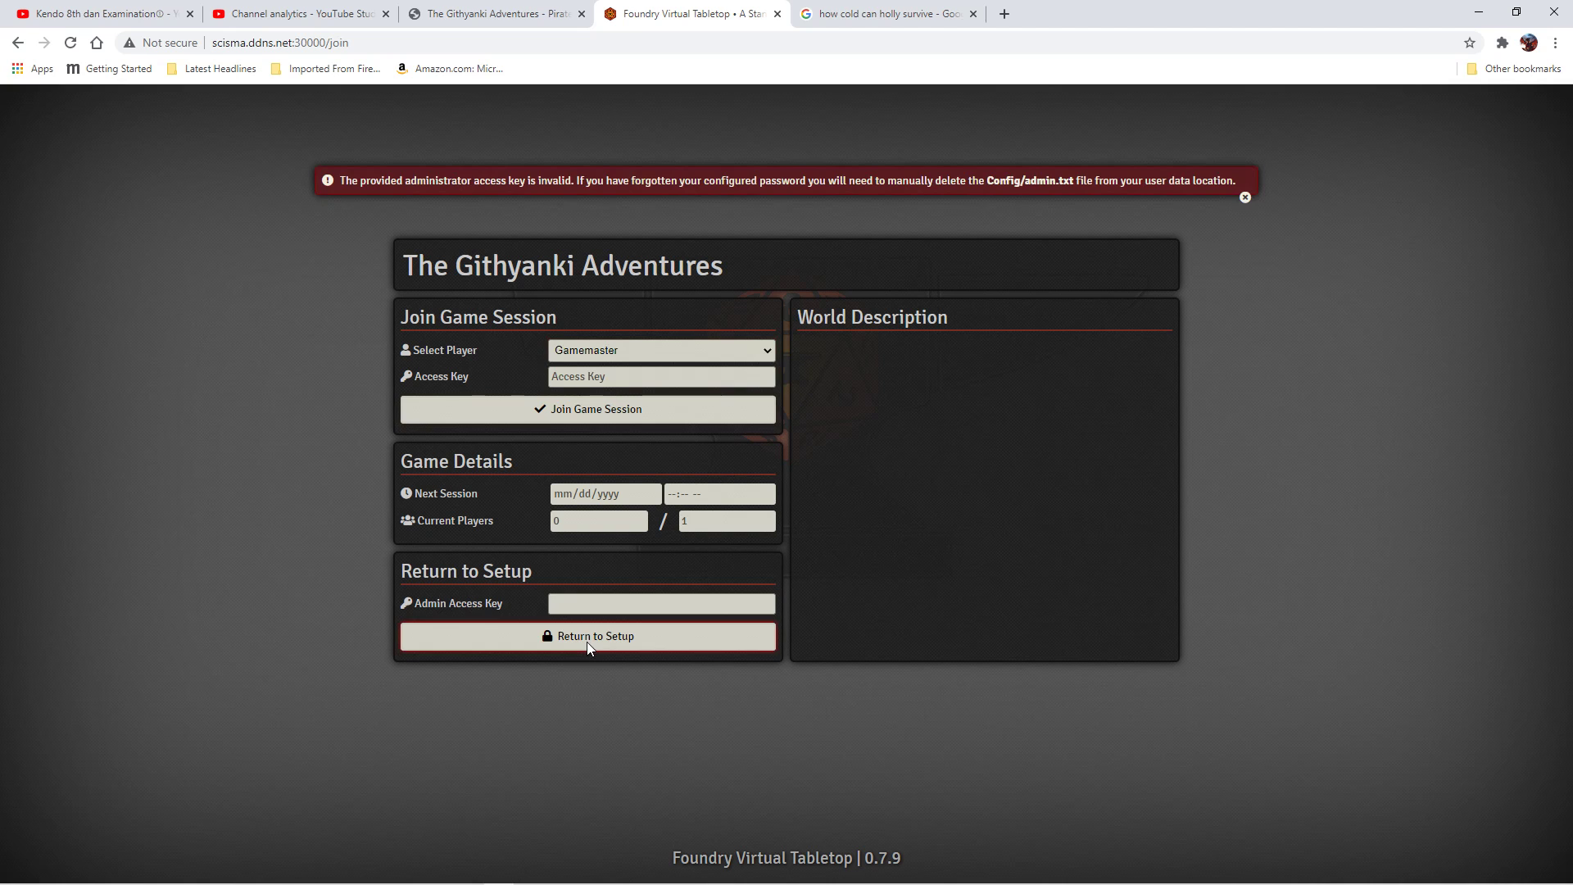
pyautogui.click(577, 408)
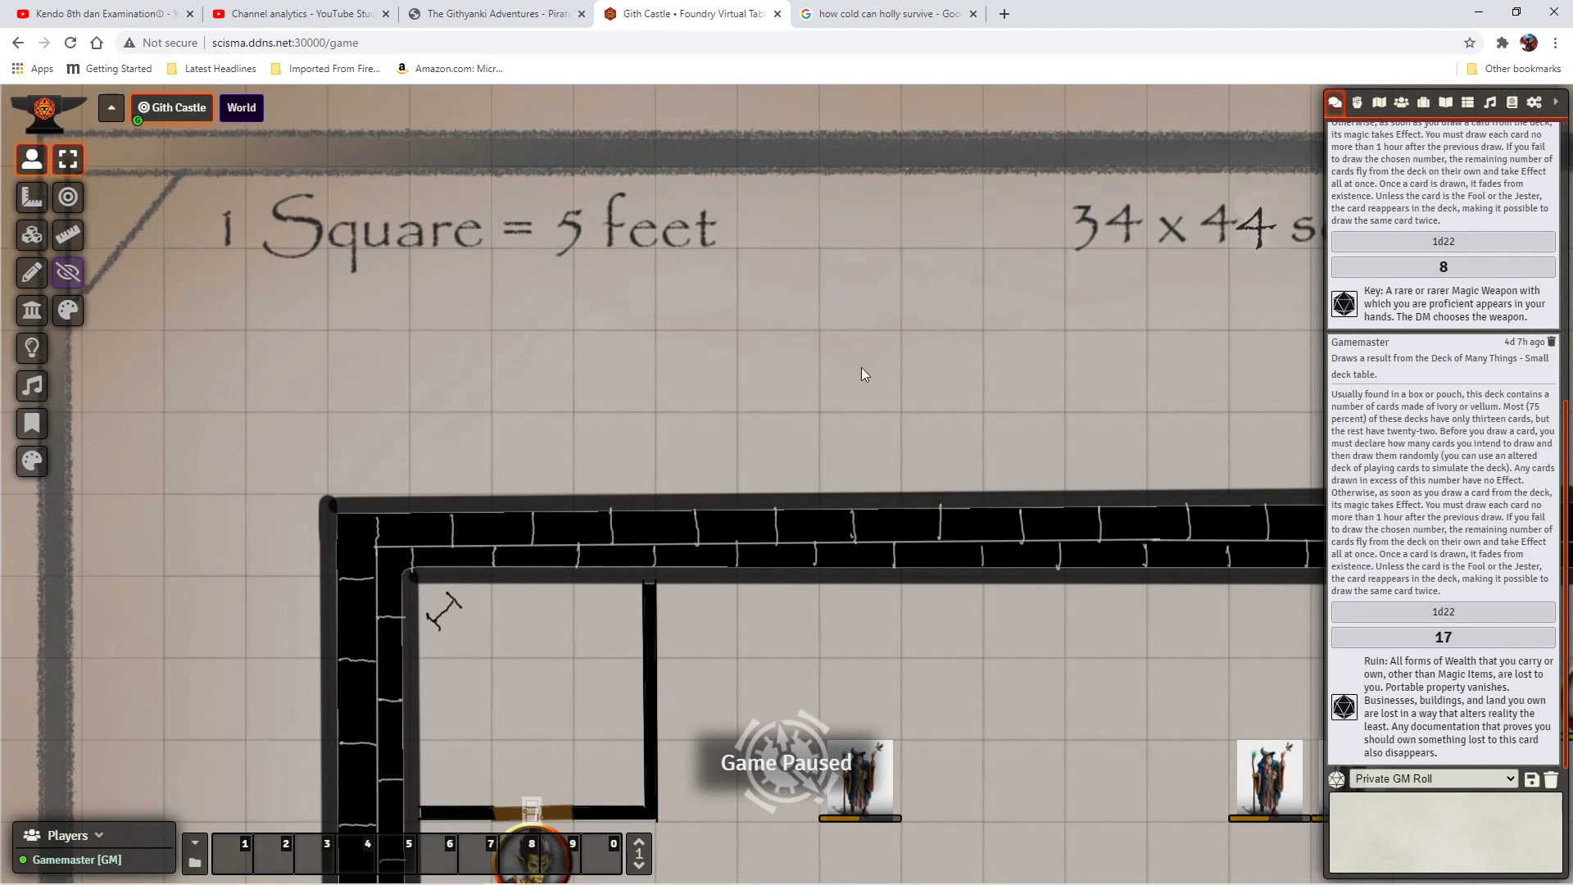
pyautogui.click(1536, 105)
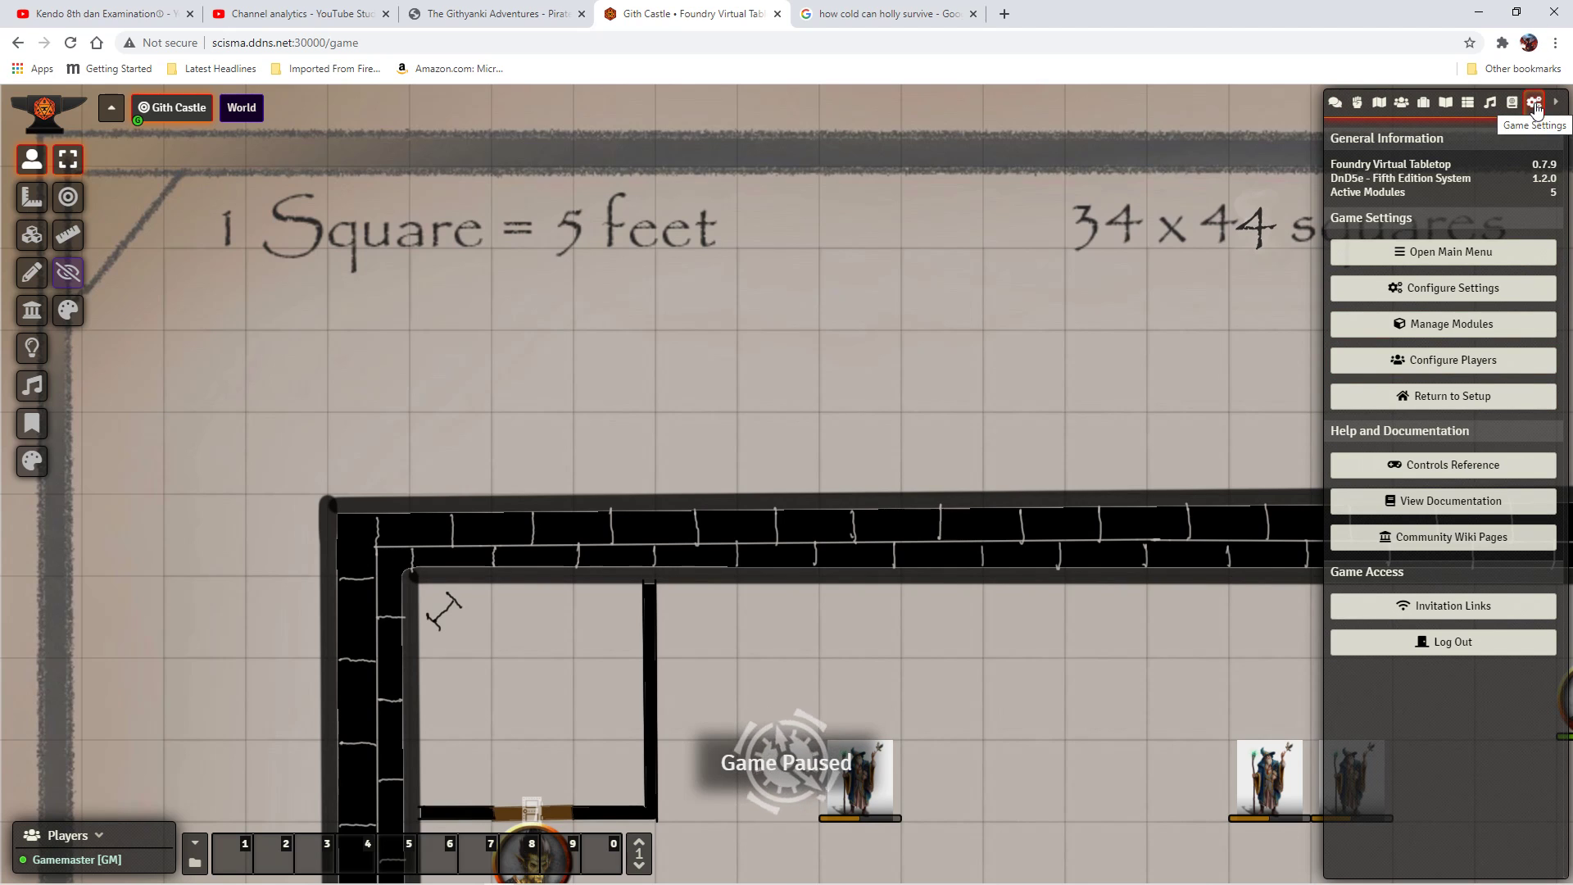
# Give the Gamemaster user an access key in User Management.
pyautogui.click(1472, 366)
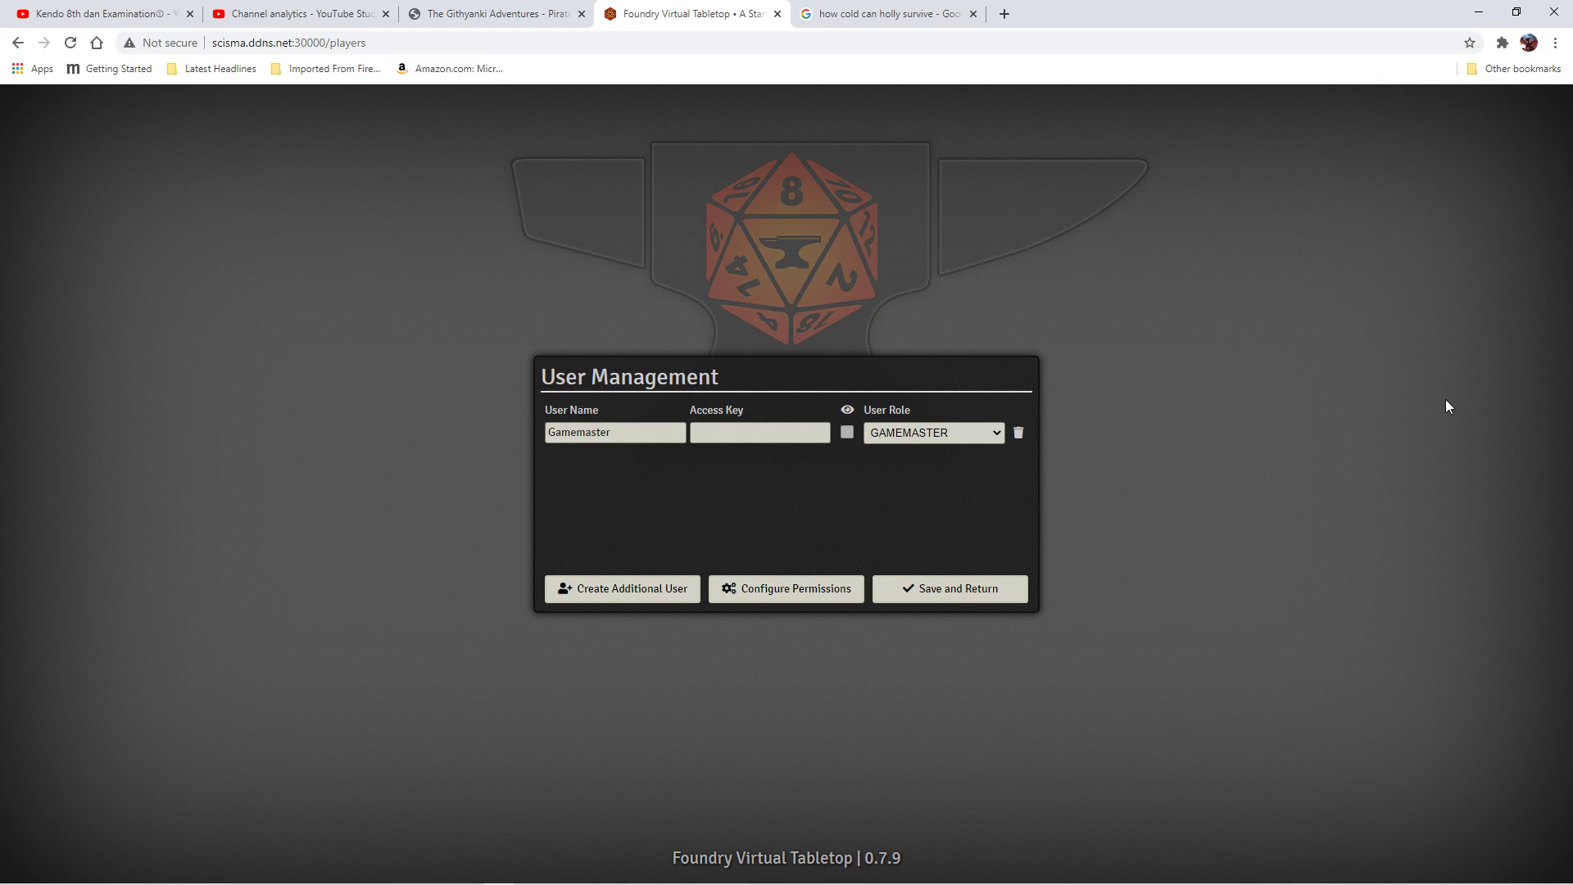
pyautogui.click(779, 430)
pyautogui.write('•••••••')
# Add a renamed second user with its own access key and the Gamemaster role, then add a third user.
pyautogui.click(639, 589)
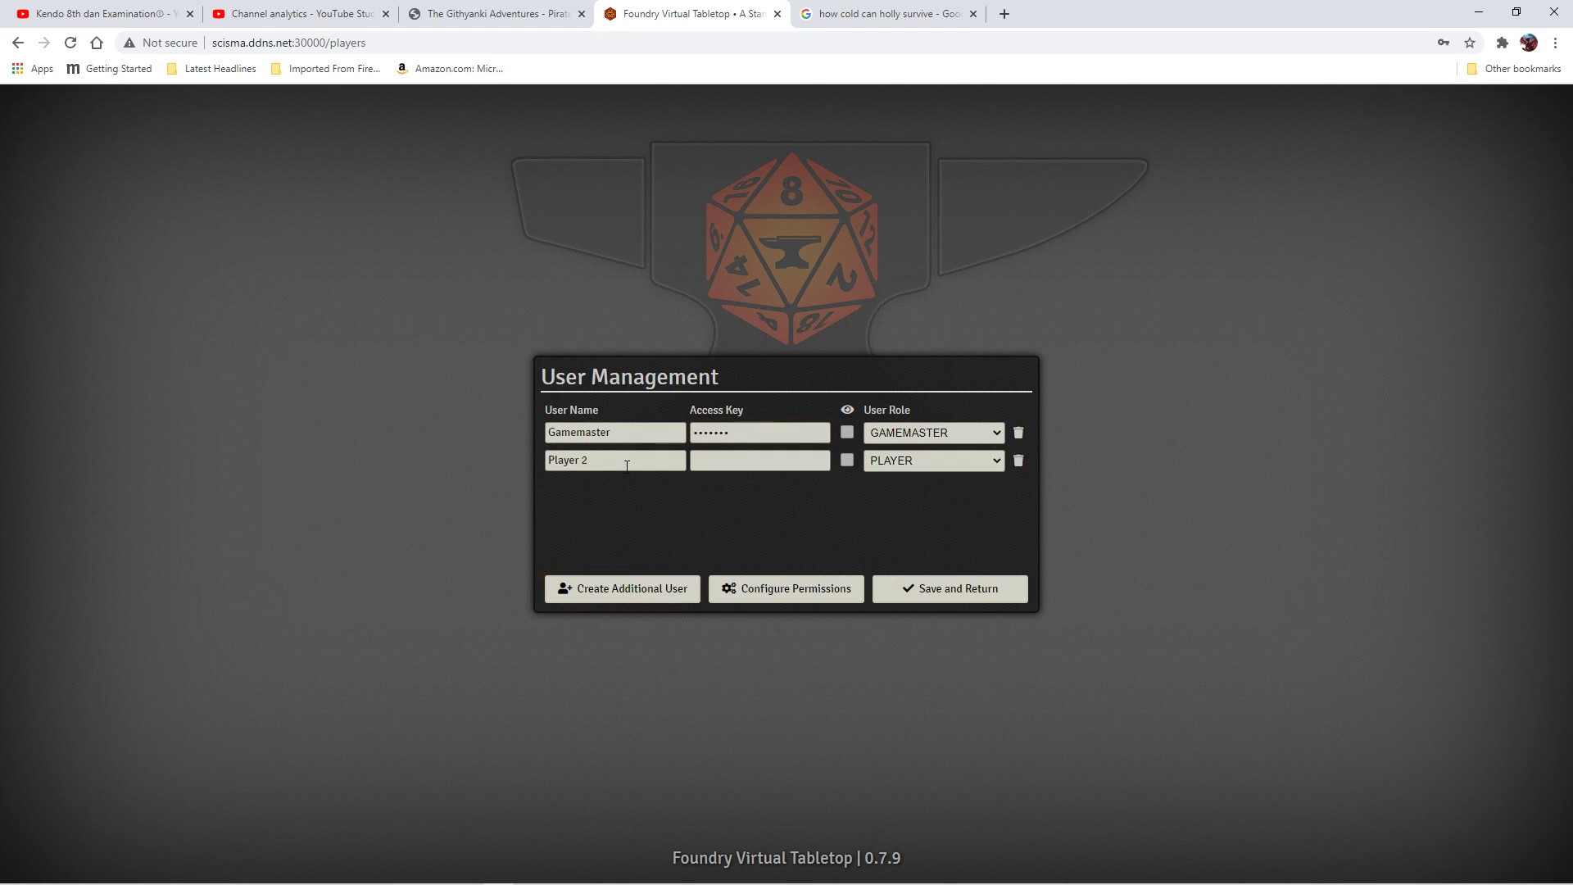
pyautogui.moveTo(627, 466); pyautogui.dragTo(494, 443)
pyautogui.write('Dave')
pyautogui.click(733, 461)
pyautogui.click(997, 460)
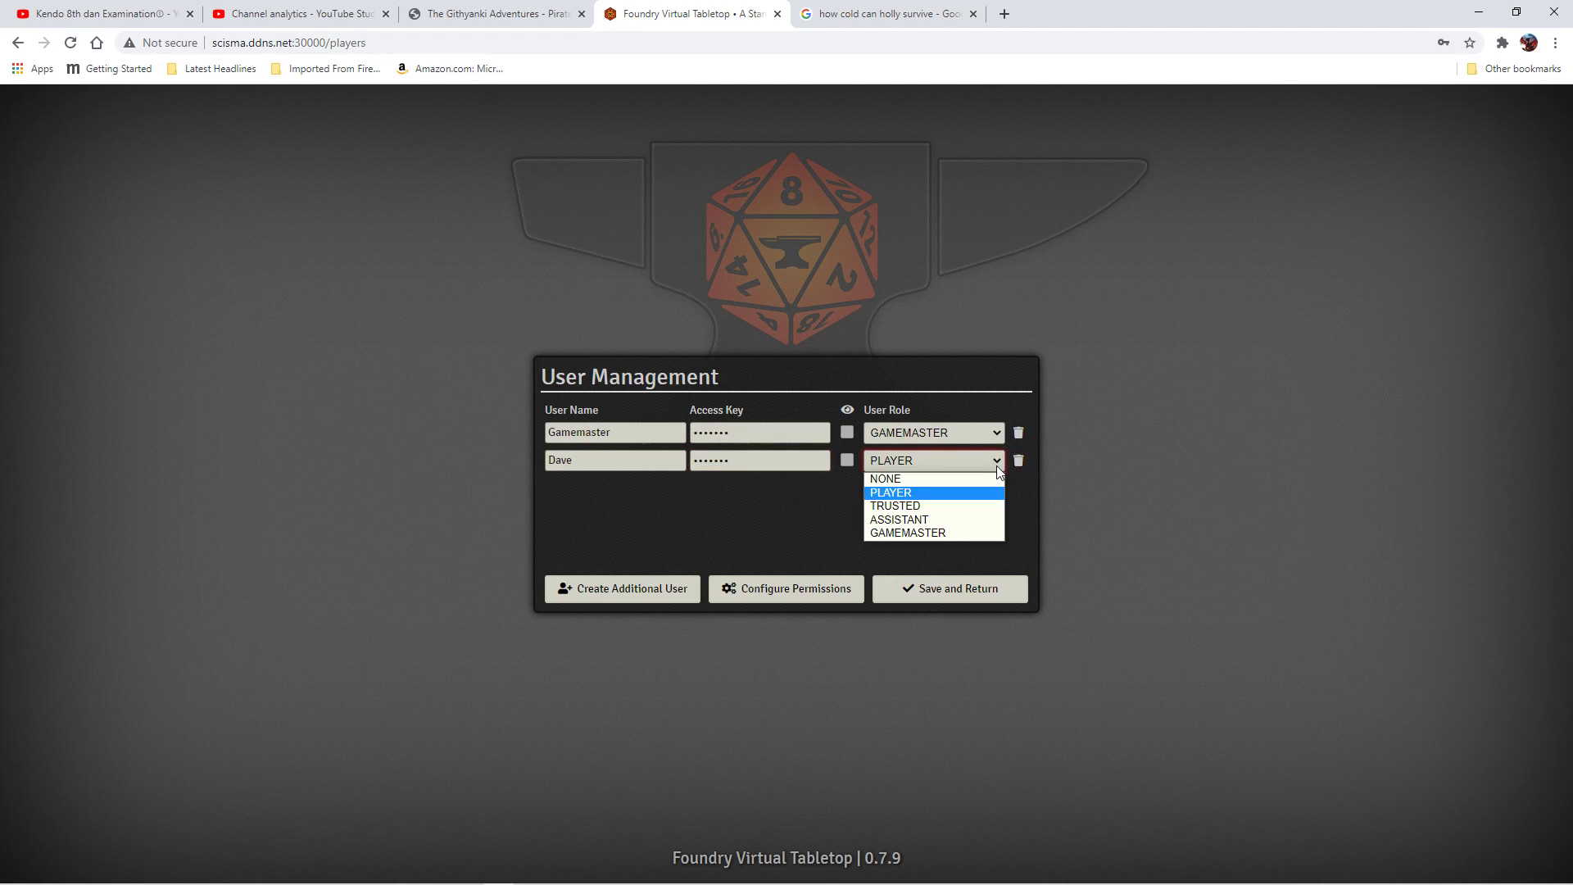
pyautogui.click(921, 533)
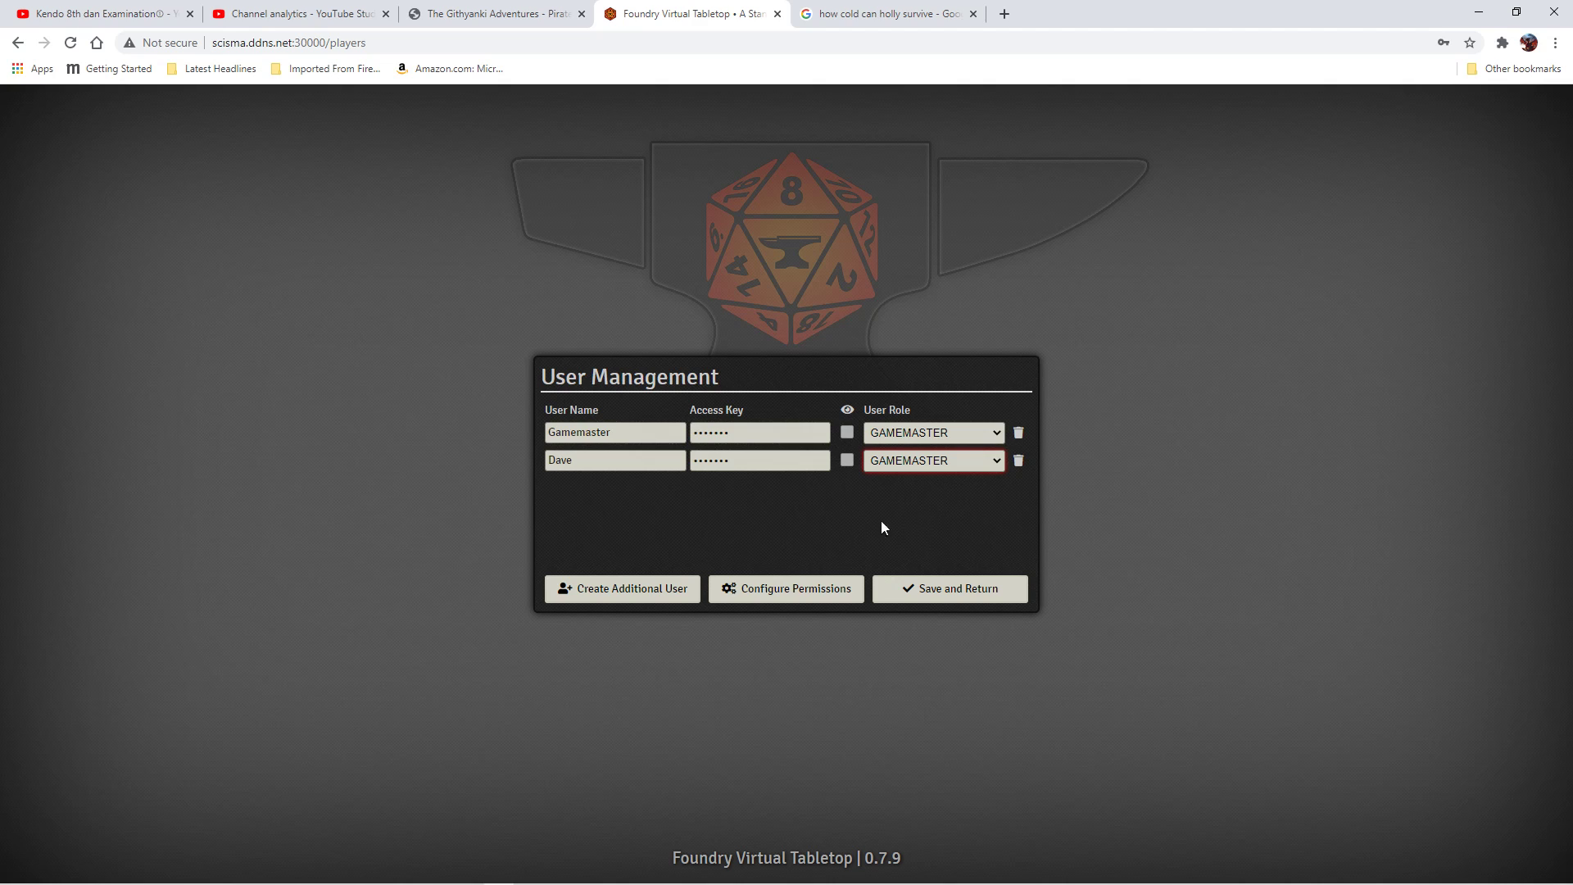
pyautogui.click(642, 590)
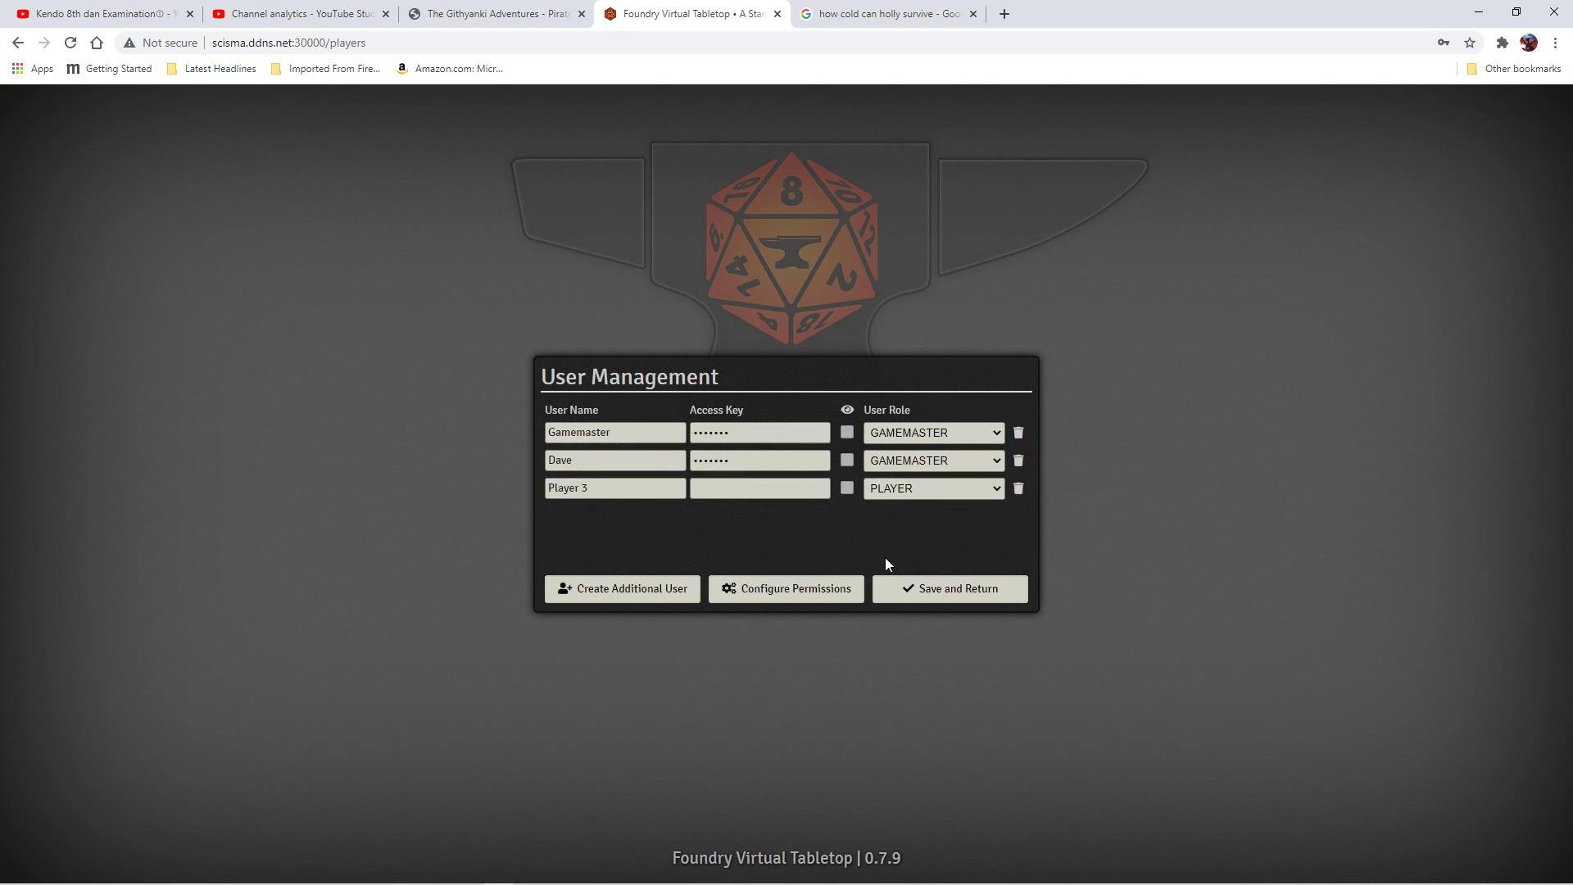
# Rename 'Player 3' to Token and give it its own access key.
pyautogui.doubleClick(606, 487)
pyautogui.click(606, 487)
pyautogui.press('BackSpace')
pyautogui.press('BackSpace')
pyautogui.press('BackSpace')
pyautogui.press('BackSpace')
pyautogui.press('BackSpace')
pyautogui.press('BackSpace')
pyautogui.press('BackSpace')
pyautogui.write('Token')
pyautogui.click(726, 488)
pyautogui.write('•••••')
# Save the users, then pick Token on the join page and start entering its access key.
pyautogui.click(937, 583)
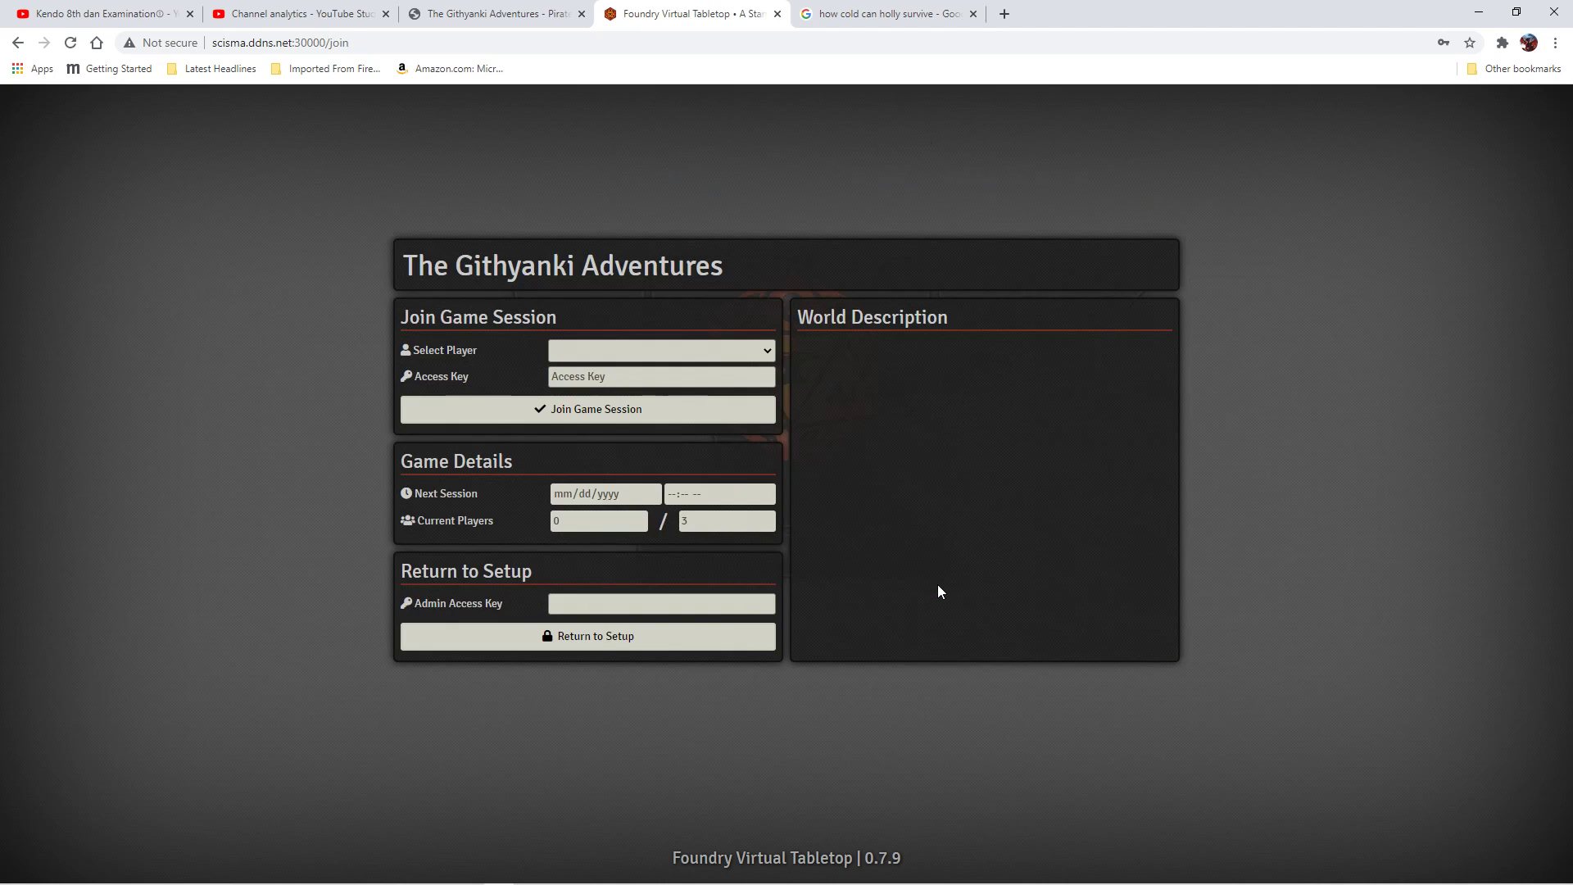
pyautogui.click(768, 352)
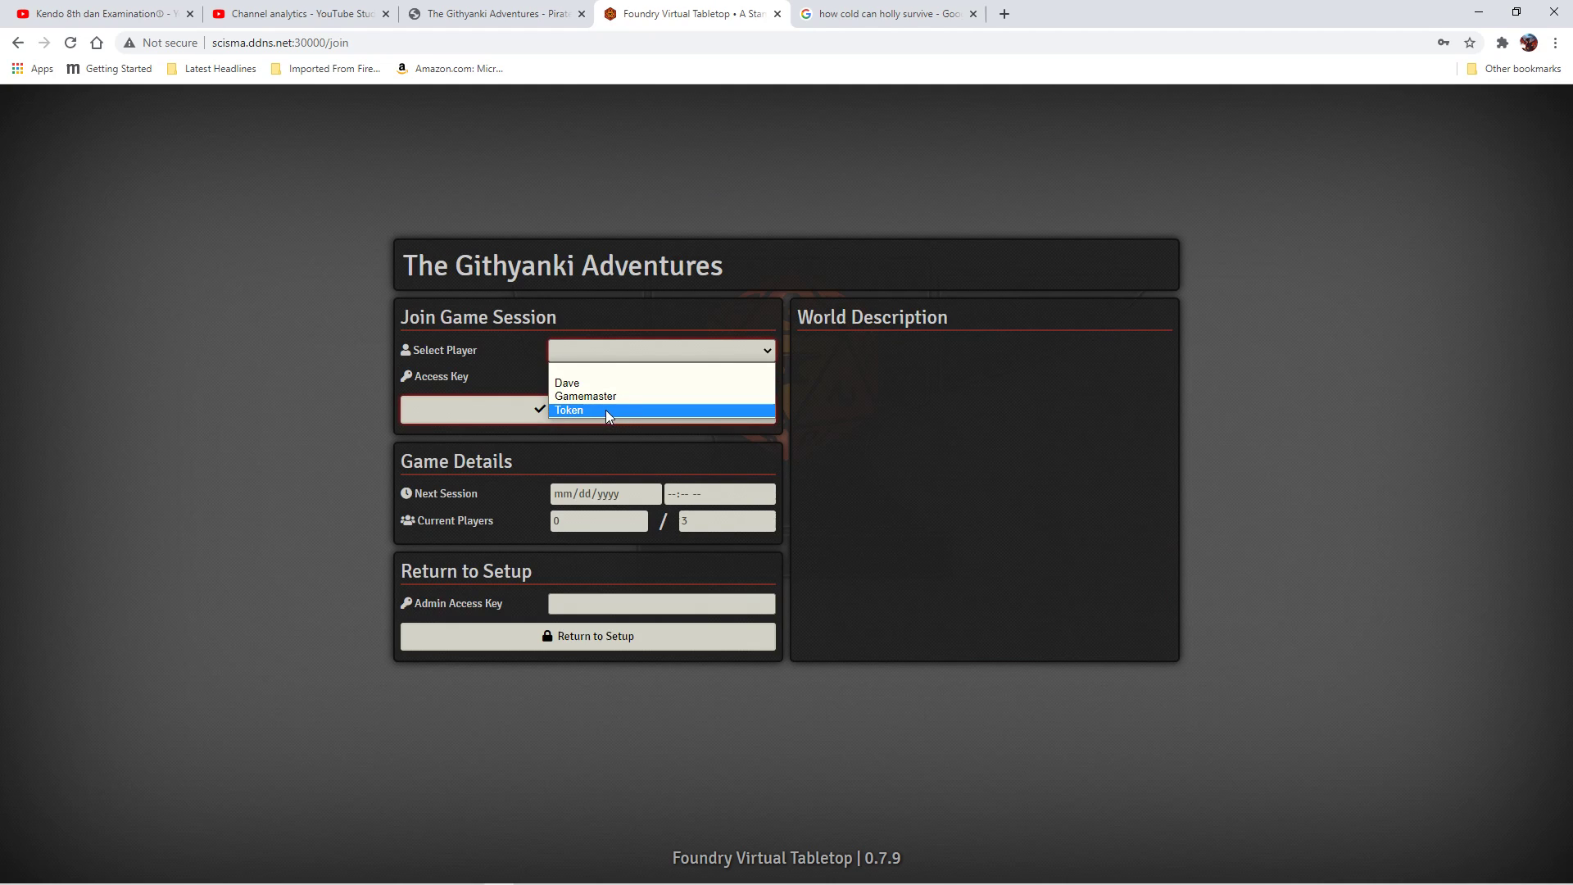
pyautogui.click(606, 410)
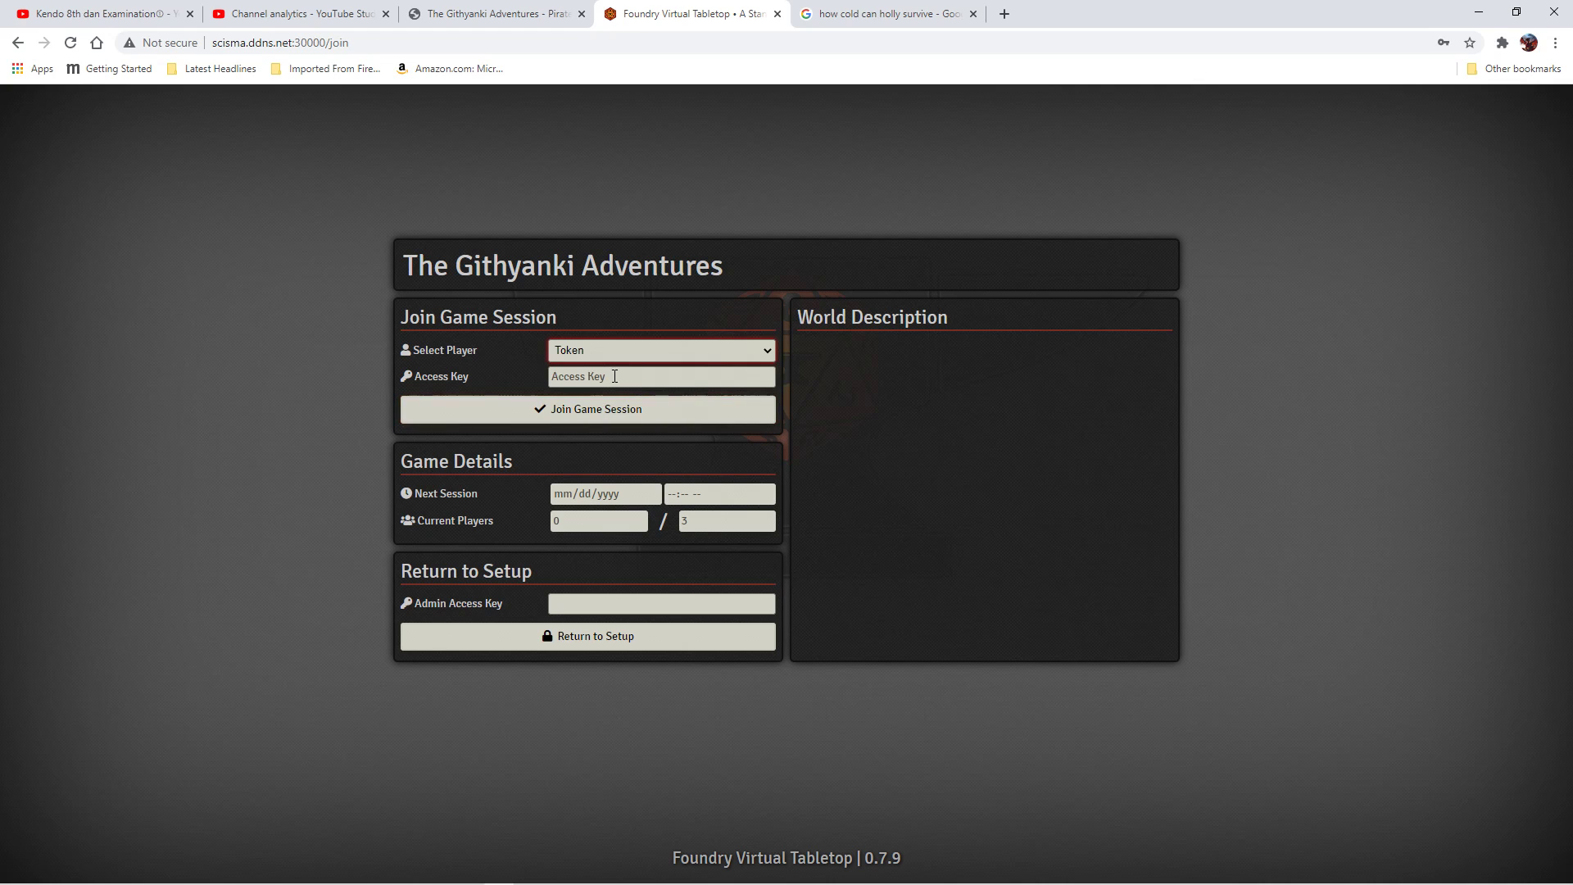
pyautogui.click(619, 379)
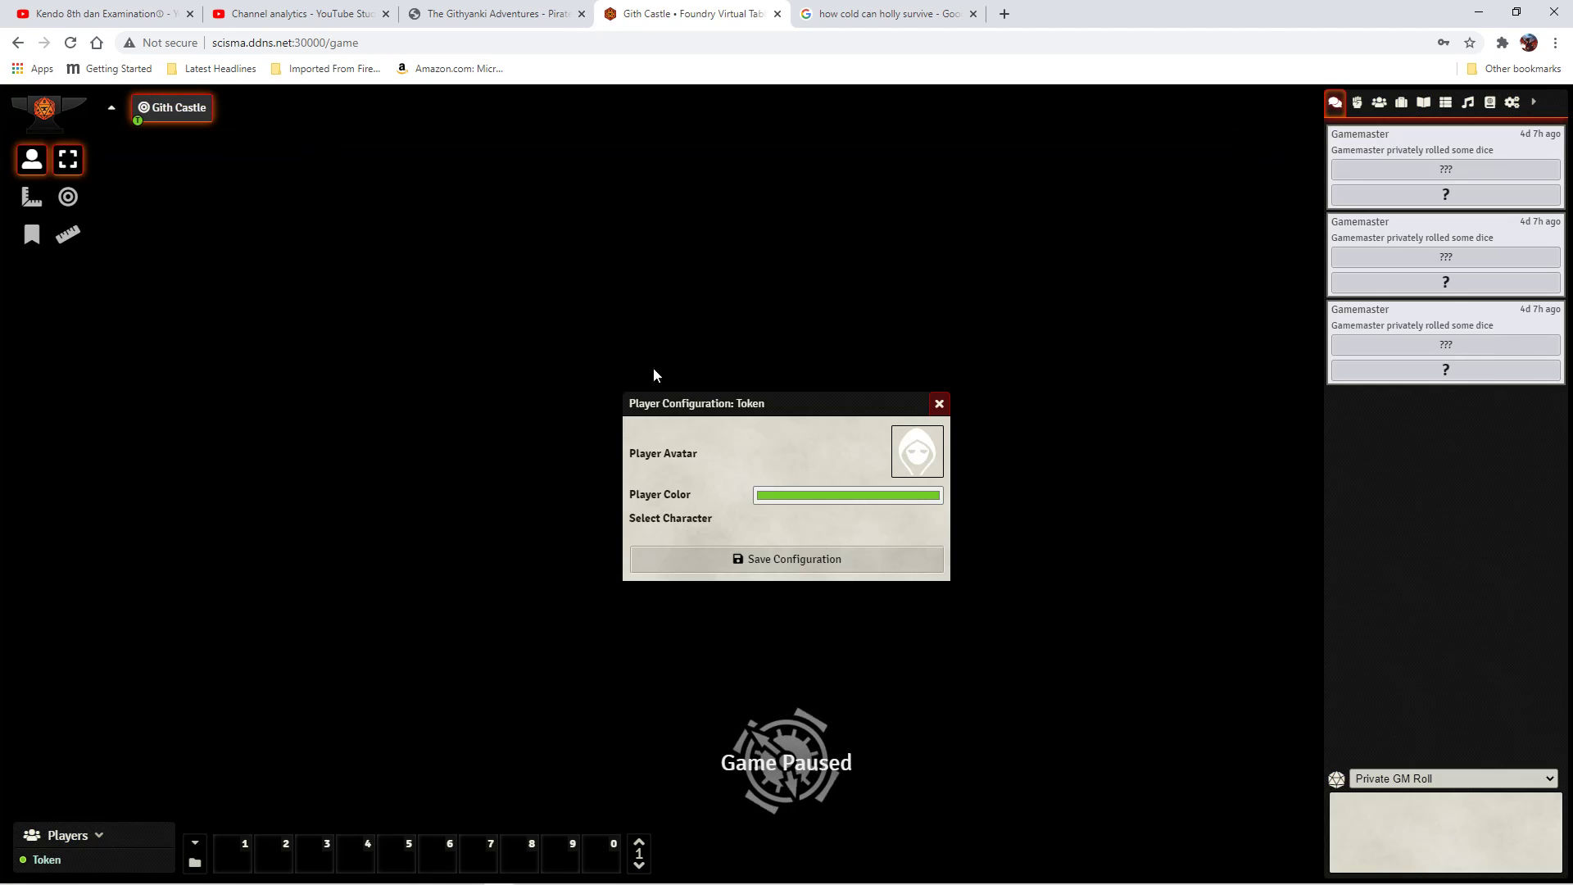
# Save Token's player configuration, revealing the paused Gith Castle scene.
pyautogui.click(800, 567)
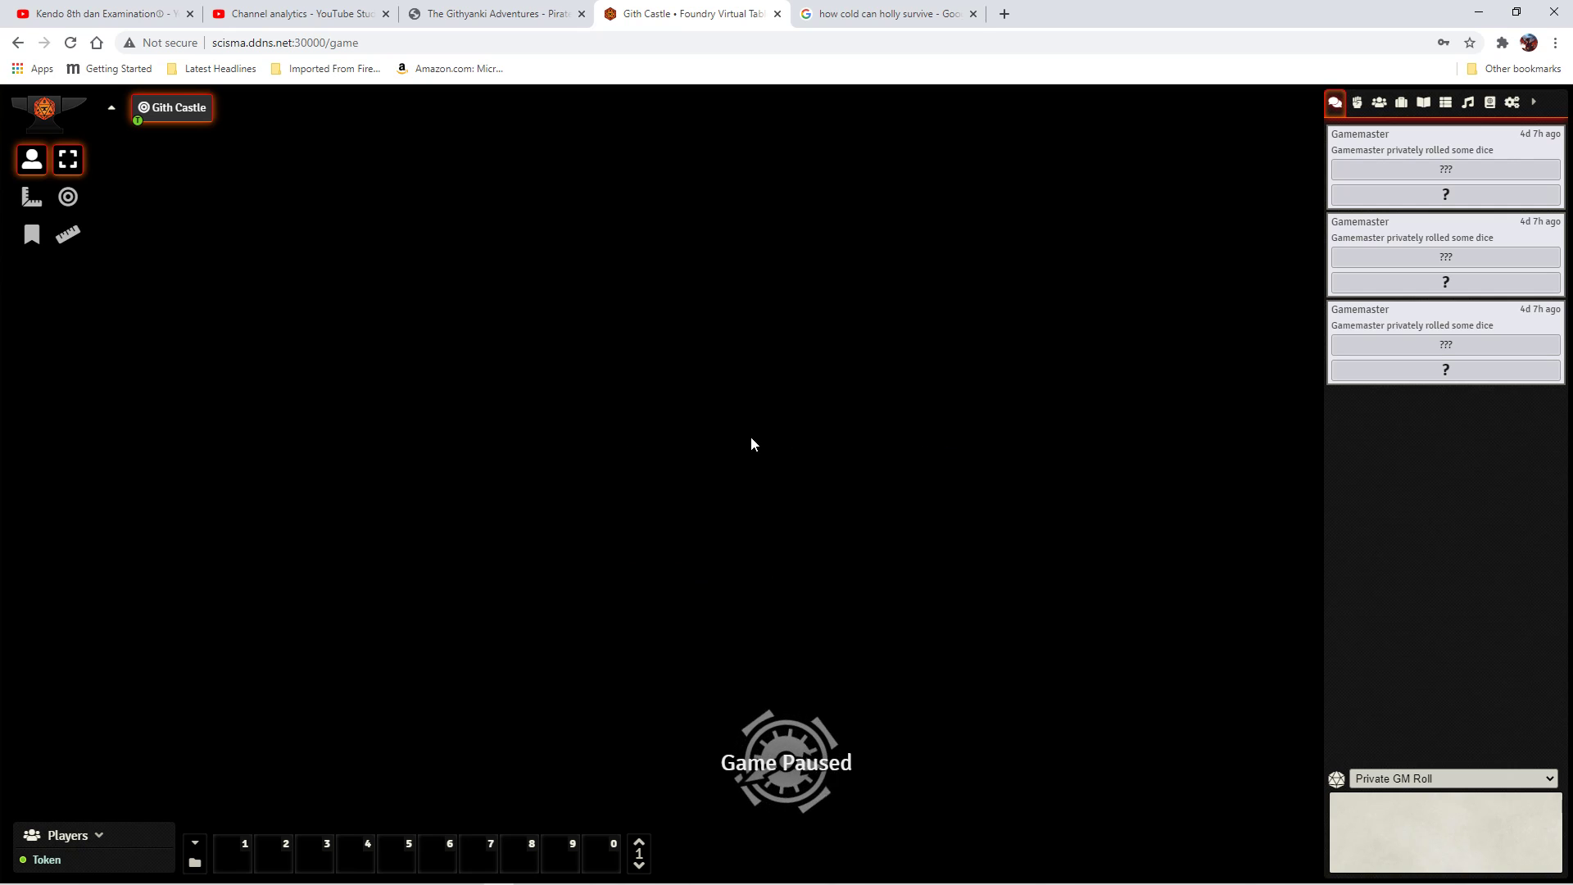